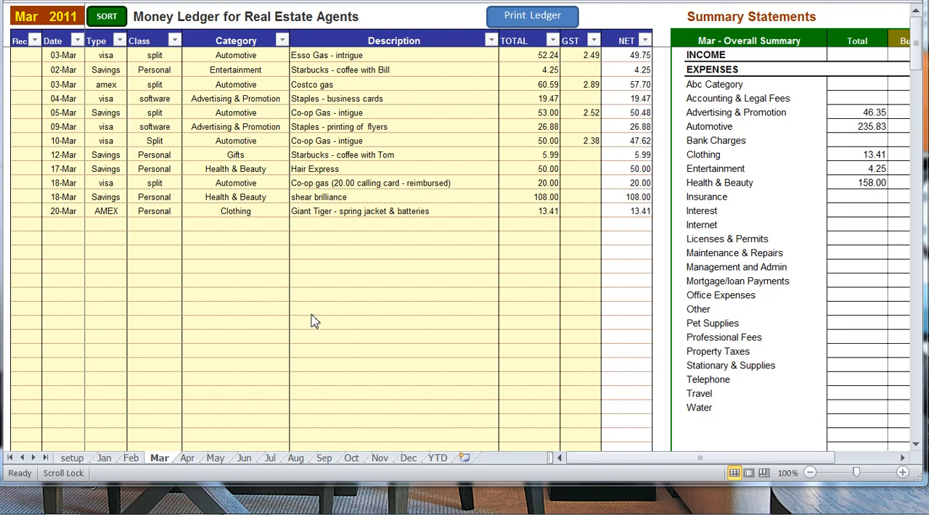
Open cell formatting for the March entries from Date through Description and review the number, alignment, font, border and fill settings.
{"action": "left_click", "coordinate": [331, 209]}
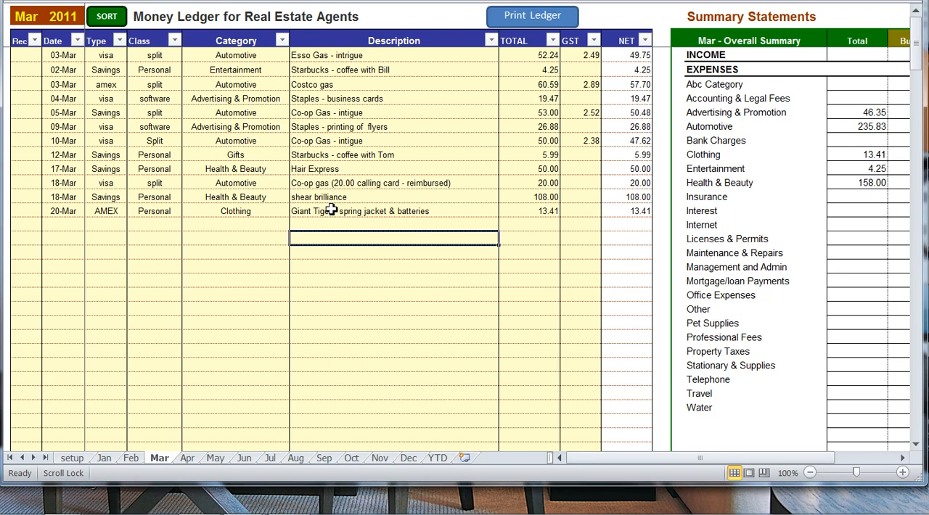
{"action": "left_click_drag", "start_coordinate": [60, 56], "coordinate": [473, 211]}
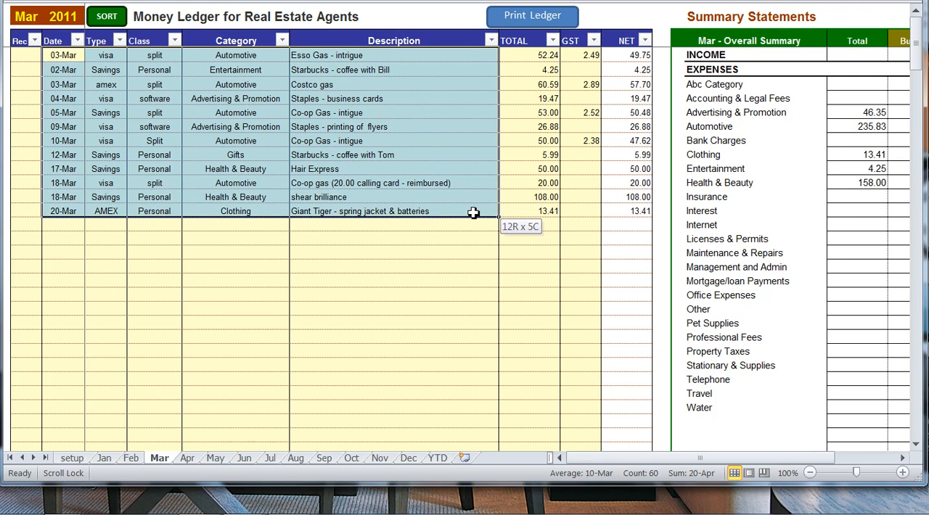
{"action": "left_click_drag", "start_coordinate": [473, 211], "coordinate": [473, 211]}
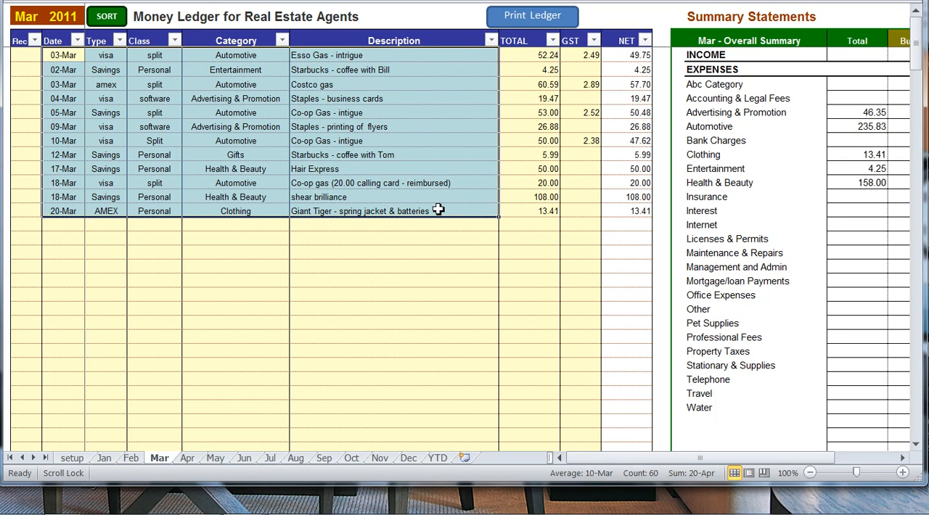
{"action": "right_click", "coordinate": [322, 145]}
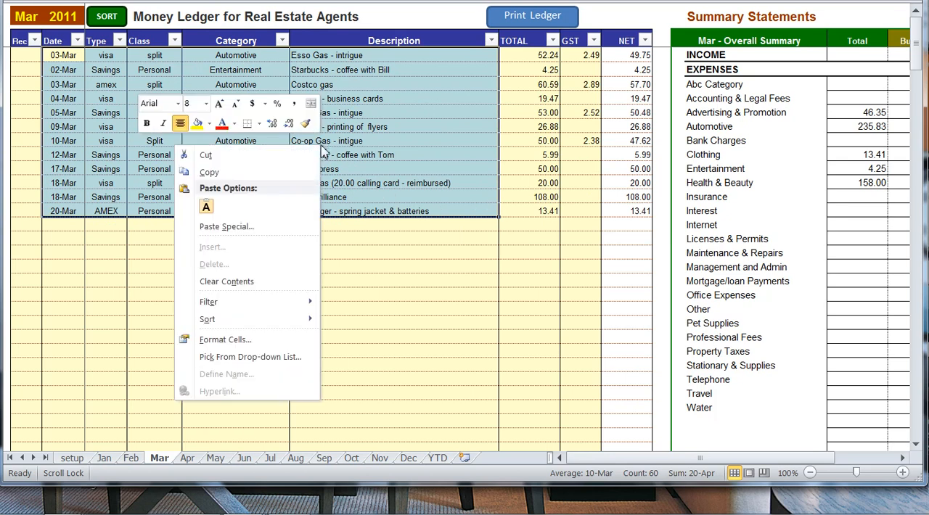
{"action": "left_click", "coordinate": [249, 341]}
{"action": "left_click", "coordinate": [108, 186]}
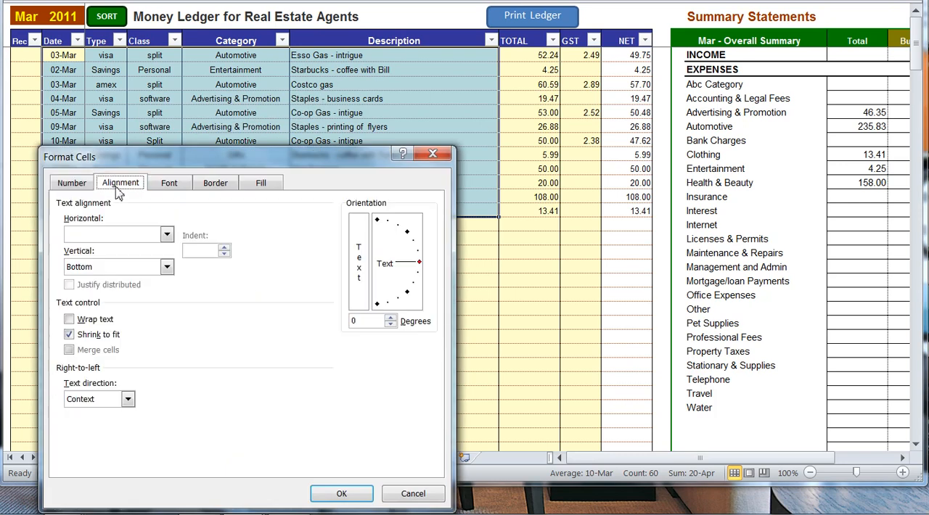
{"action": "left_click", "coordinate": [169, 185]}
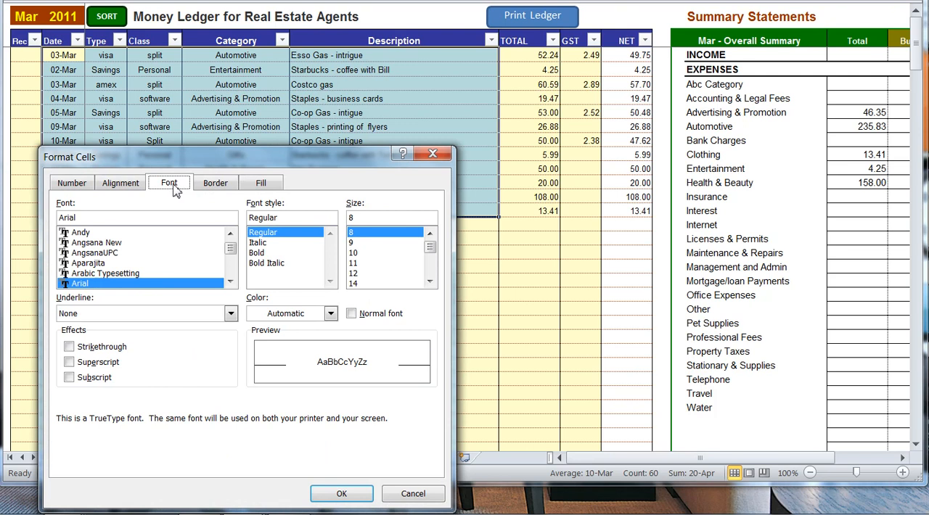
{"action": "left_click", "coordinate": [215, 184]}
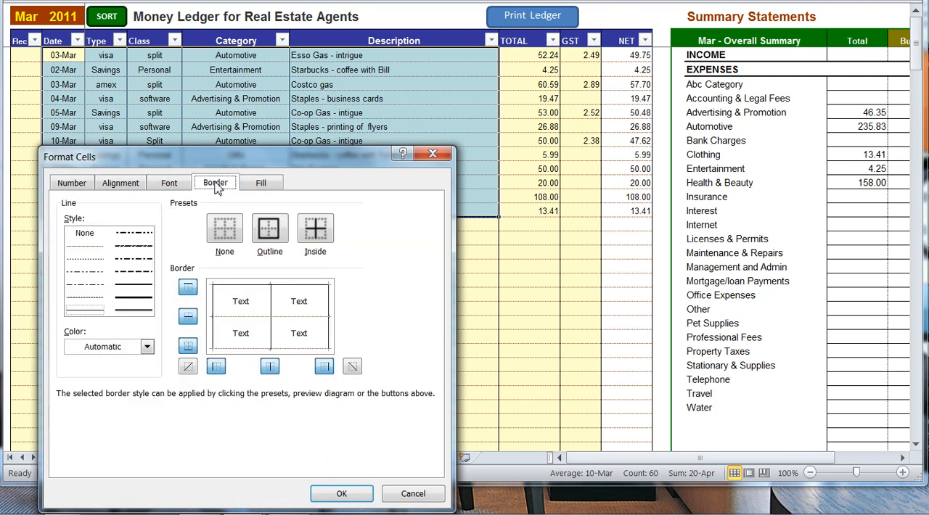
{"action": "left_click", "coordinate": [263, 185]}
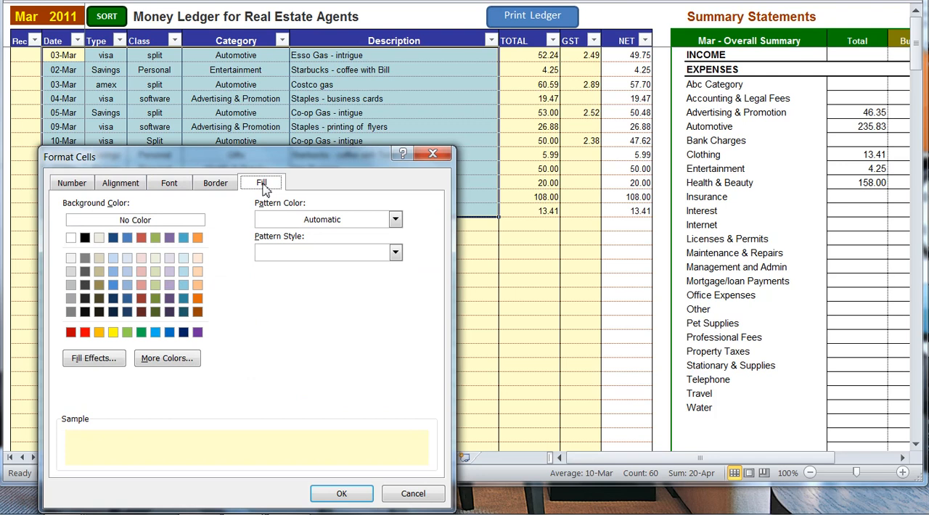
{"action": "left_click", "coordinate": [72, 184]}
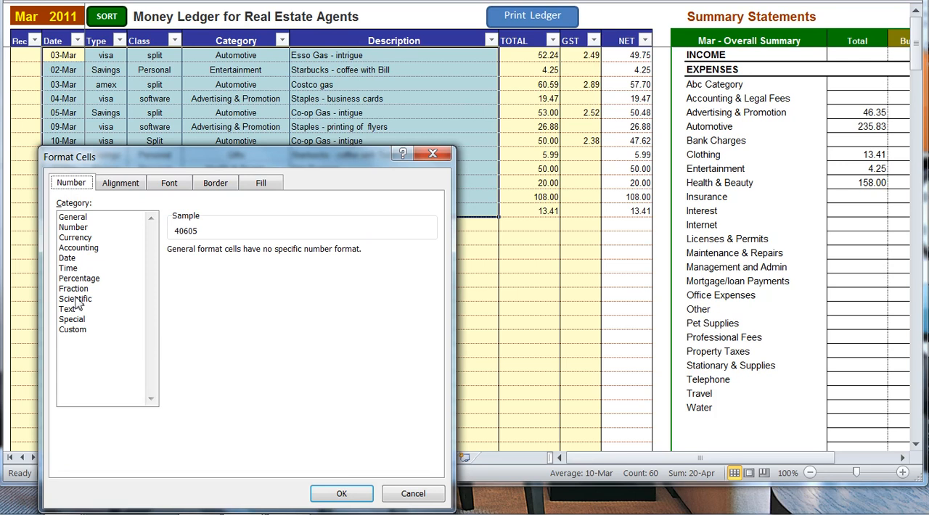
{"action": "left_click", "coordinate": [119, 186]}
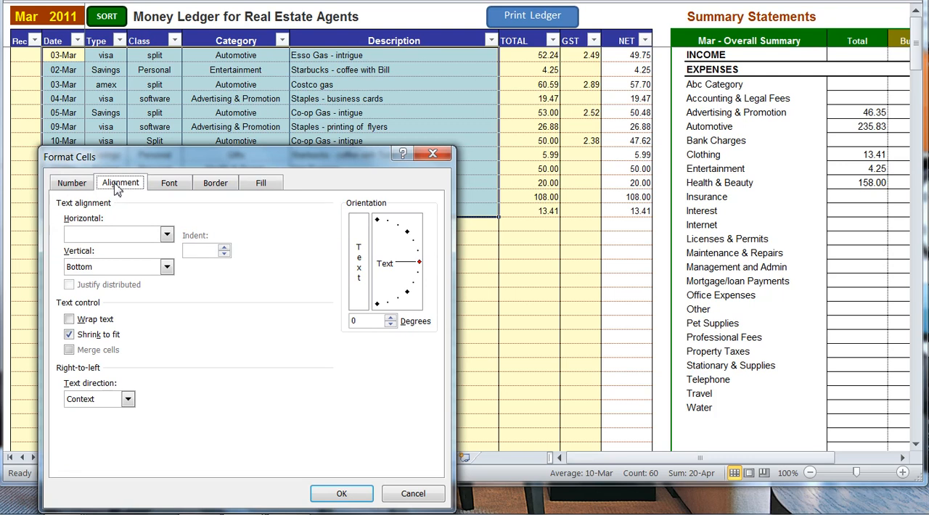
Set the selected March entries' font to Andy, Bold, at size 9.
{"action": "left_click", "coordinate": [168, 187]}
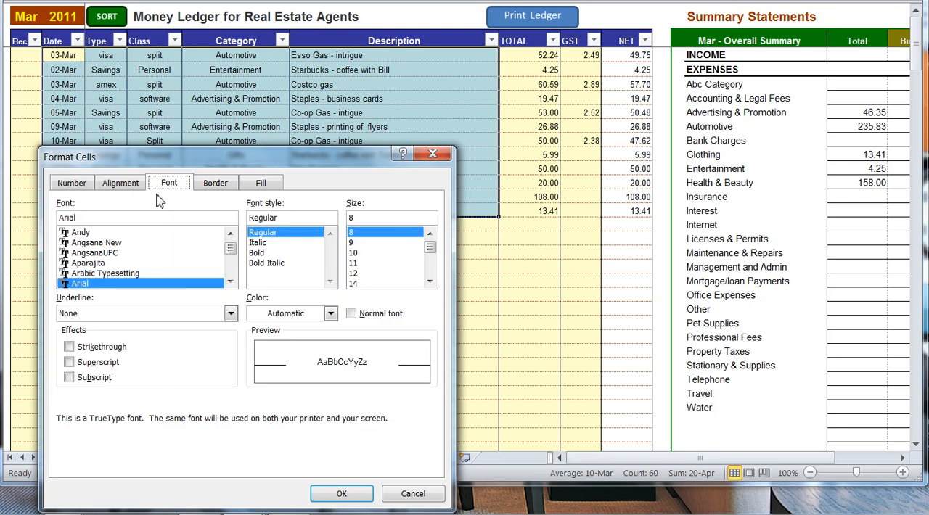
{"action": "left_click", "coordinate": [92, 233]}
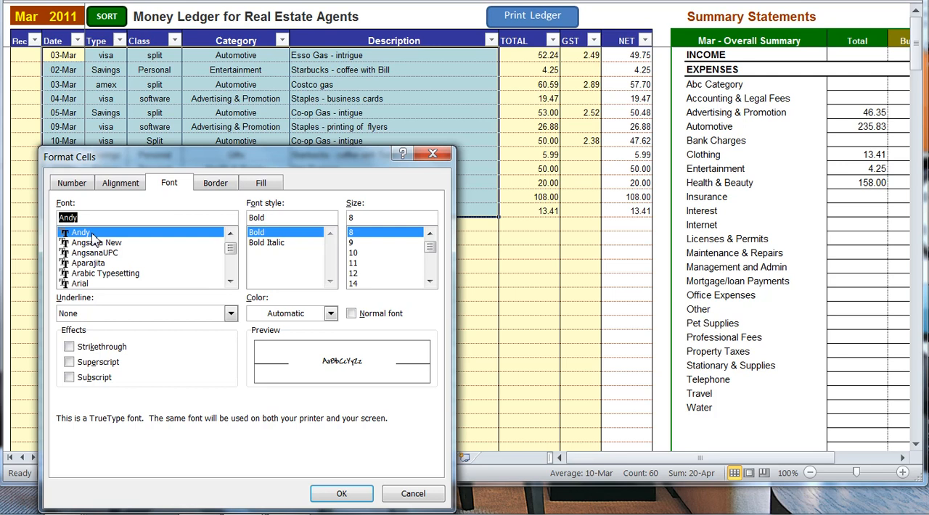
{"action": "left_click", "coordinate": [357, 243]}
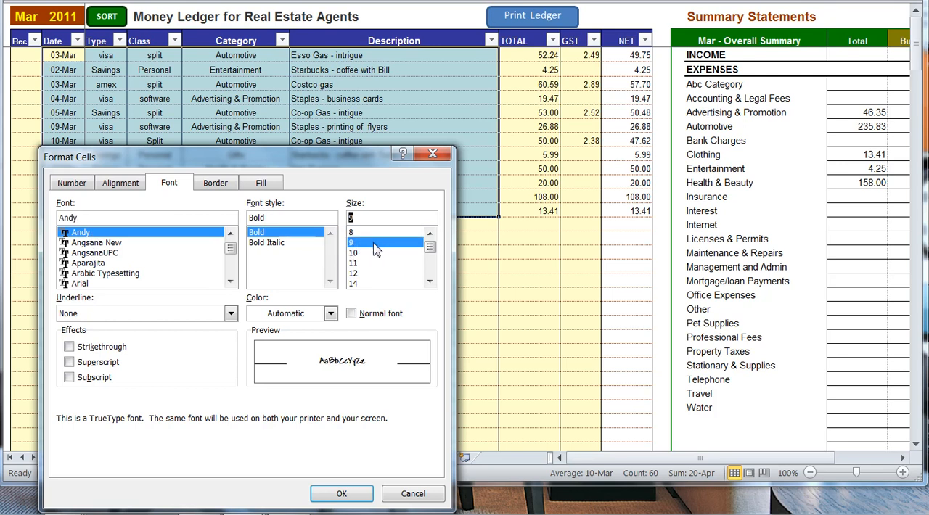
{"action": "left_click", "coordinate": [351, 494]}
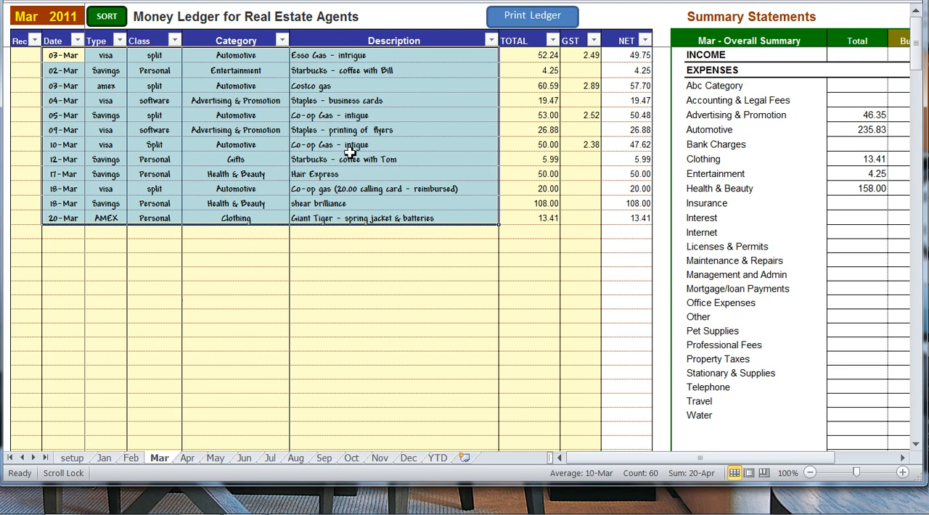
Change the font of the March entries from Date through Description to Arial, Bold, at size 8.
{"action": "left_click", "coordinate": [31, 70]}
{"action": "left_click_drag", "start_coordinate": [50, 54], "coordinate": [380, 220]}
{"action": "right_click", "coordinate": [326, 119]}
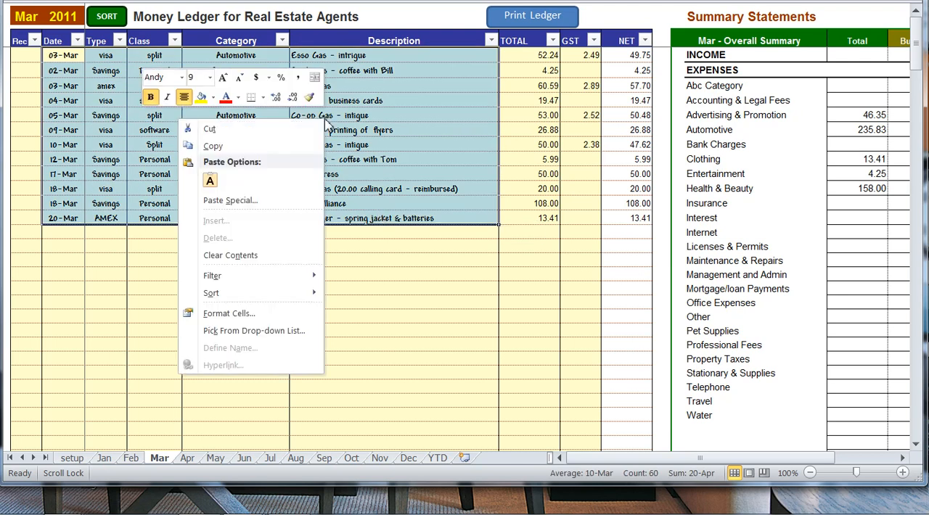
{"action": "left_click", "coordinate": [230, 314]}
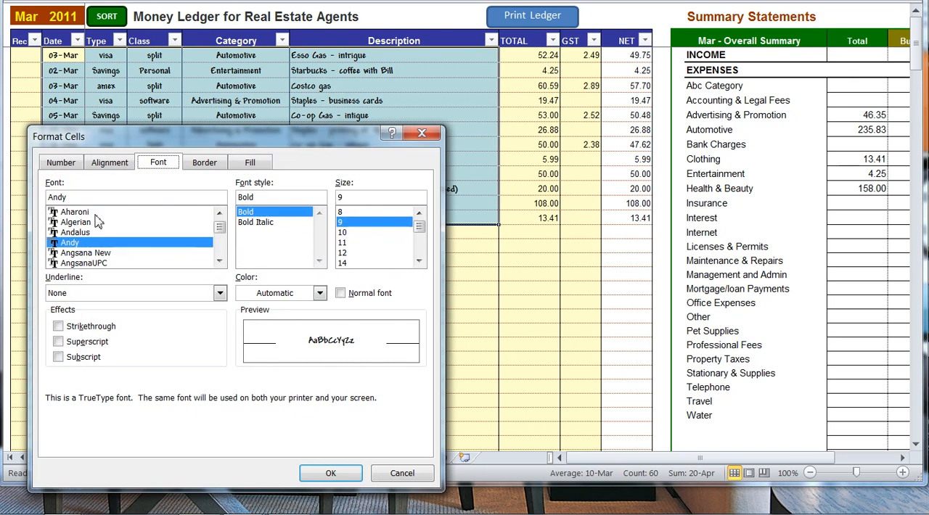
{"action": "left_click_drag", "start_coordinate": [220, 234], "coordinate": [220, 227]}
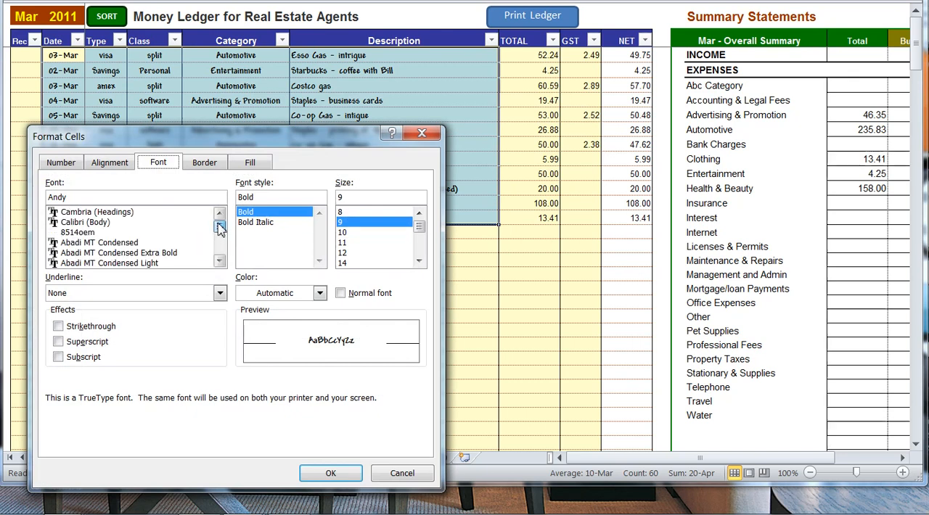
{"action": "left_click", "coordinate": [220, 261]}
{"action": "left_click", "coordinate": [219, 261]}
{"action": "left_click", "coordinate": [219, 262]}
{"action": "left_click", "coordinate": [219, 261]}
{"action": "left_click", "coordinate": [219, 262]}
{"action": "left_click", "coordinate": [220, 261]}
{"action": "left_click", "coordinate": [145, 243]}
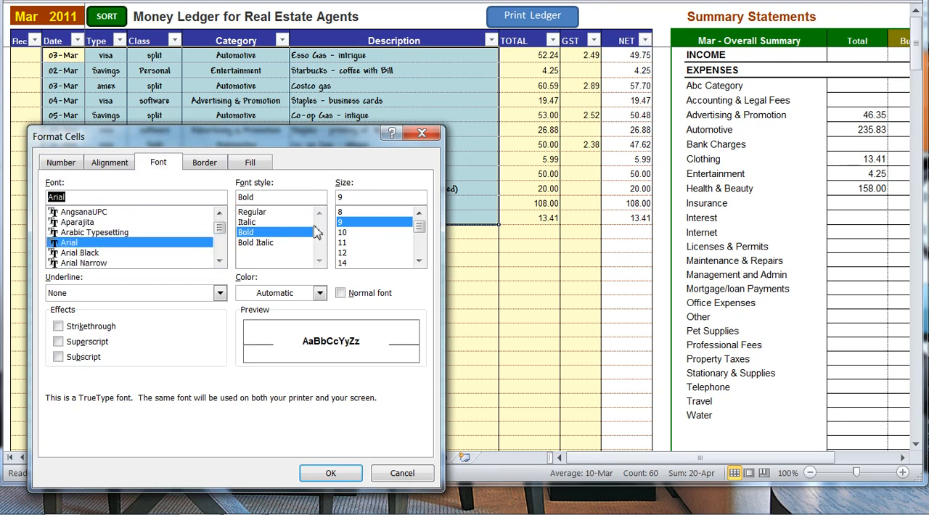
{"action": "left_click", "coordinate": [341, 212]}
{"action": "left_click", "coordinate": [330, 473]}
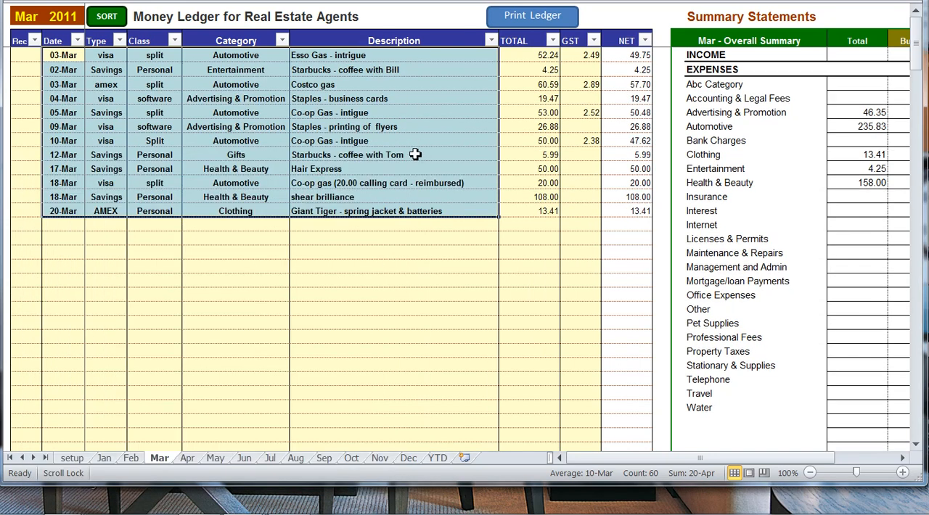
{"action": "left_click", "coordinate": [414, 154]}
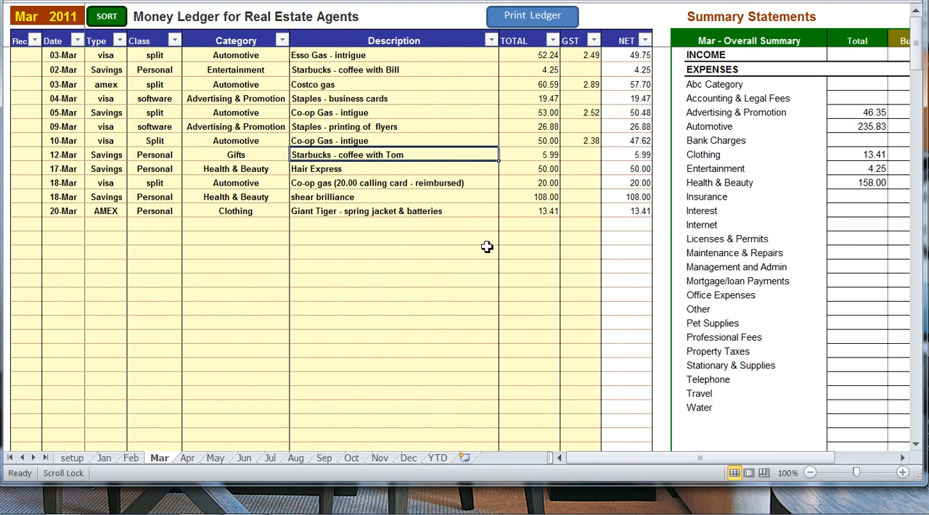
Select the NET amounts of all March entries and choose the Currency number format for them.
{"action": "left_click_drag", "start_coordinate": [624, 169], "coordinate": [622, 209]}
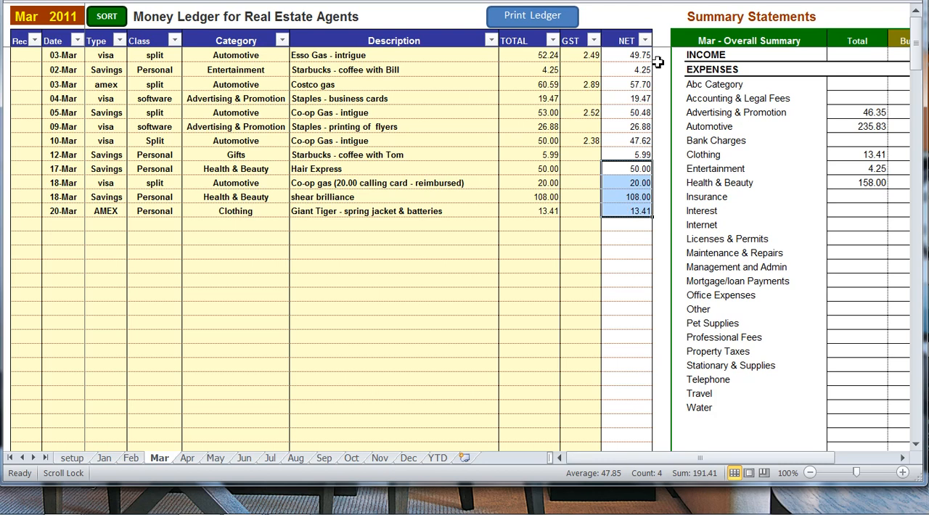
{"action": "left_click_drag", "start_coordinate": [623, 58], "coordinate": [620, 215]}
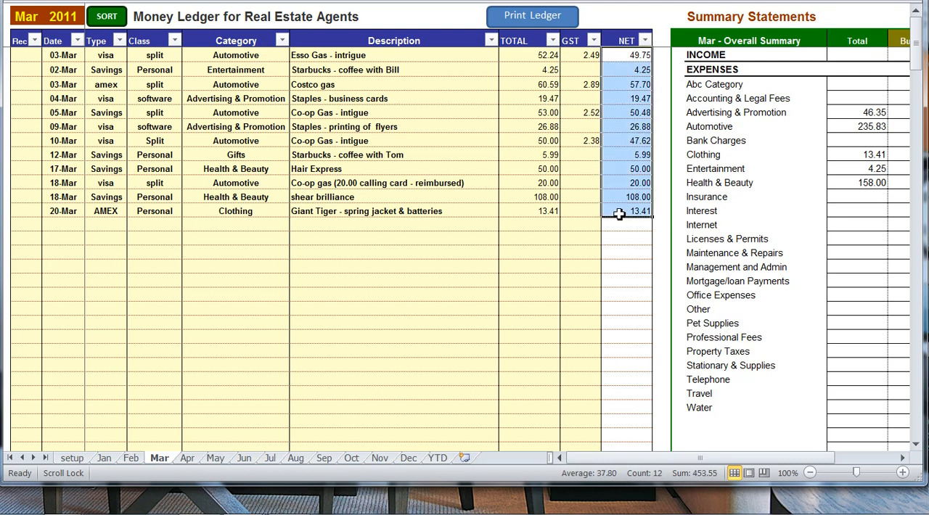
{"action": "right_click", "coordinate": [619, 214]}
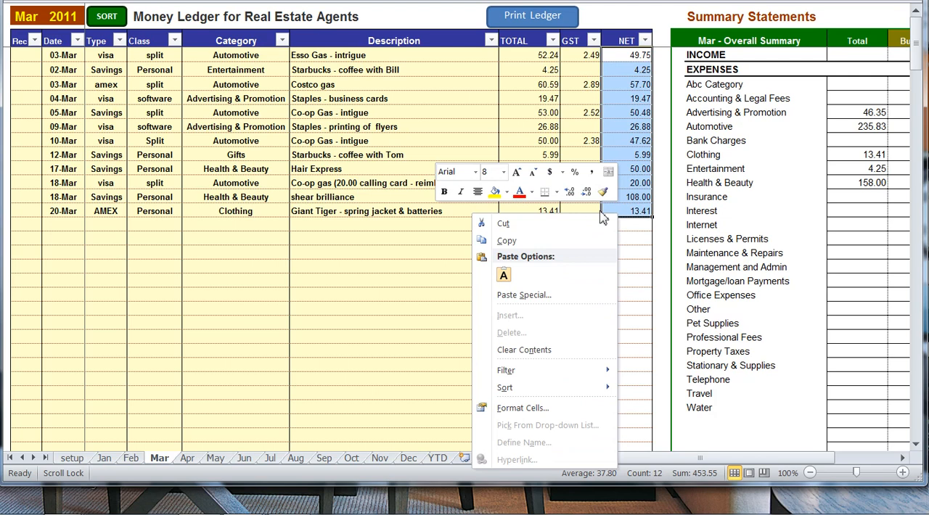
{"action": "left_click", "coordinate": [508, 410]}
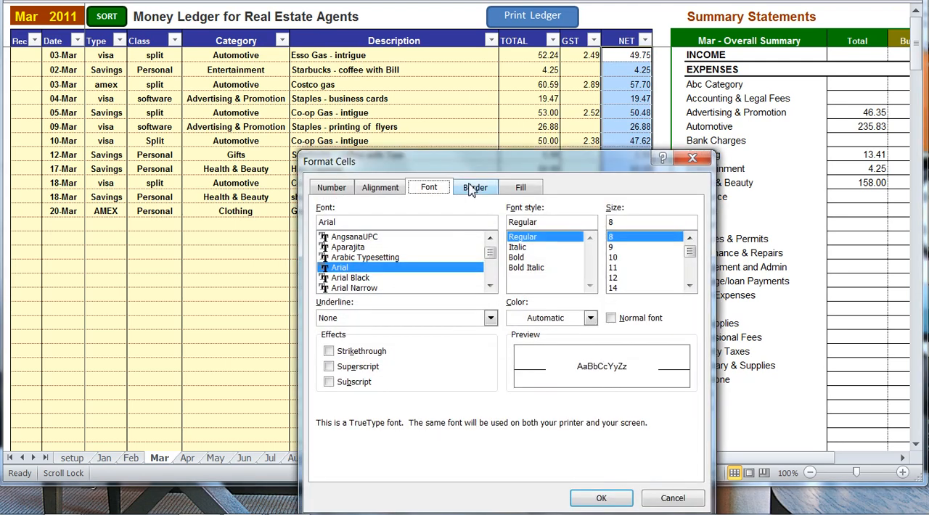
{"action": "left_click", "coordinate": [341, 190]}
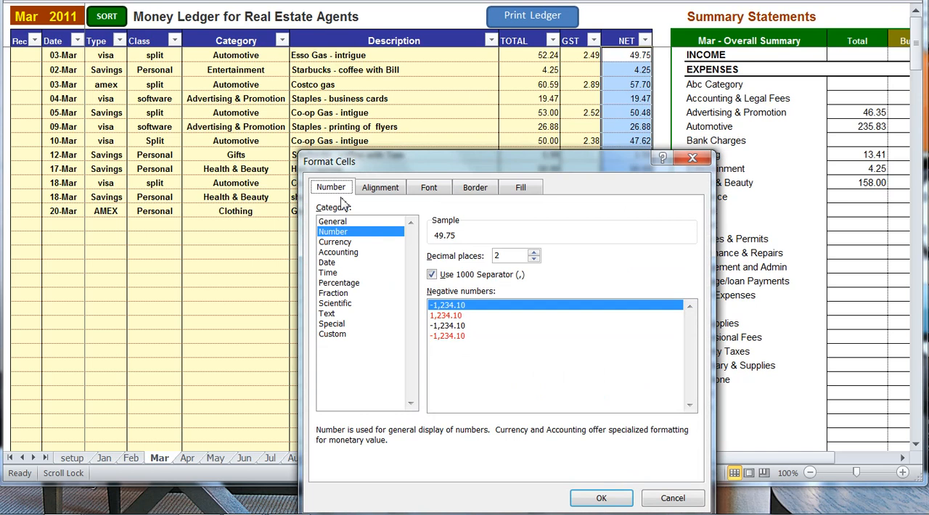
{"action": "left_click", "coordinate": [334, 243]}
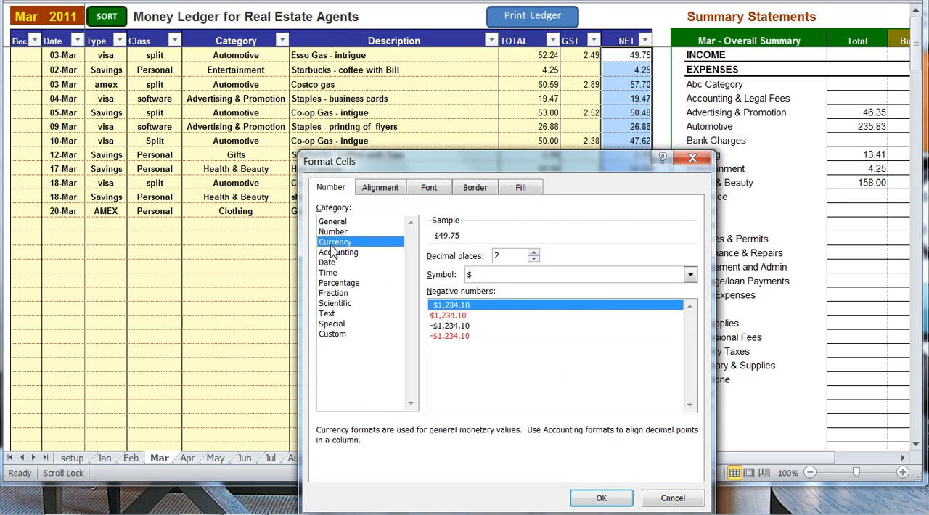
Set the currency symbol of the NET amounts to £ English (U.K.) with two decimal places and apply the format.
{"action": "left_click", "coordinate": [690, 275]}
{"action": "left_click", "coordinate": [690, 338]}
{"action": "left_click", "coordinate": [690, 339]}
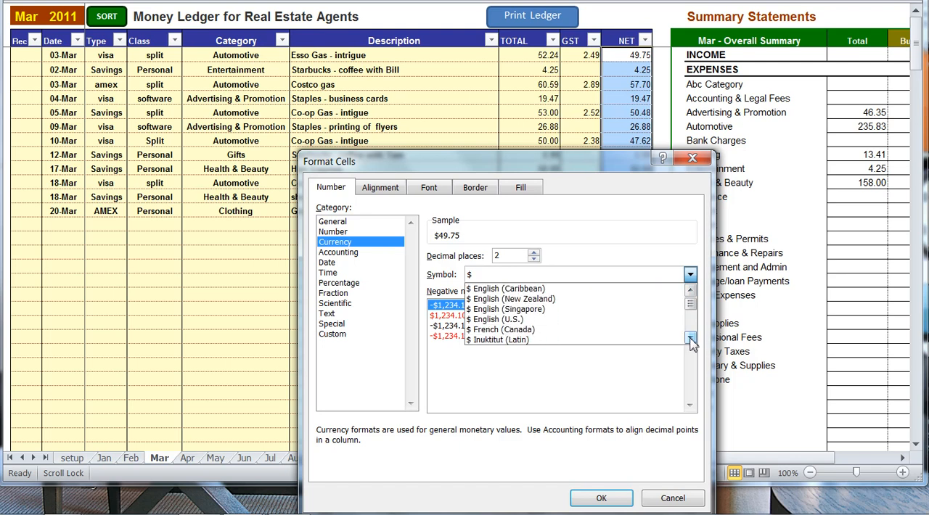
{"action": "left_click", "coordinate": [690, 338]}
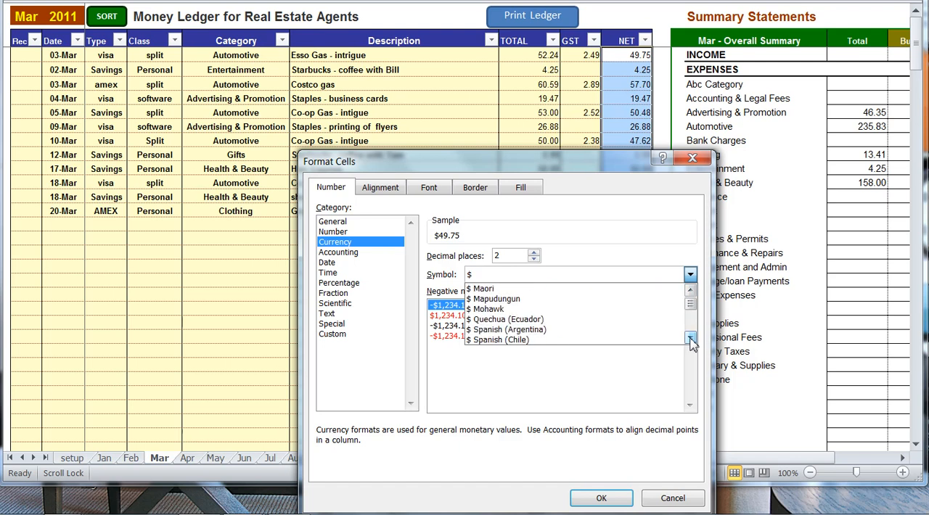
{"action": "left_click", "coordinate": [690, 338]}
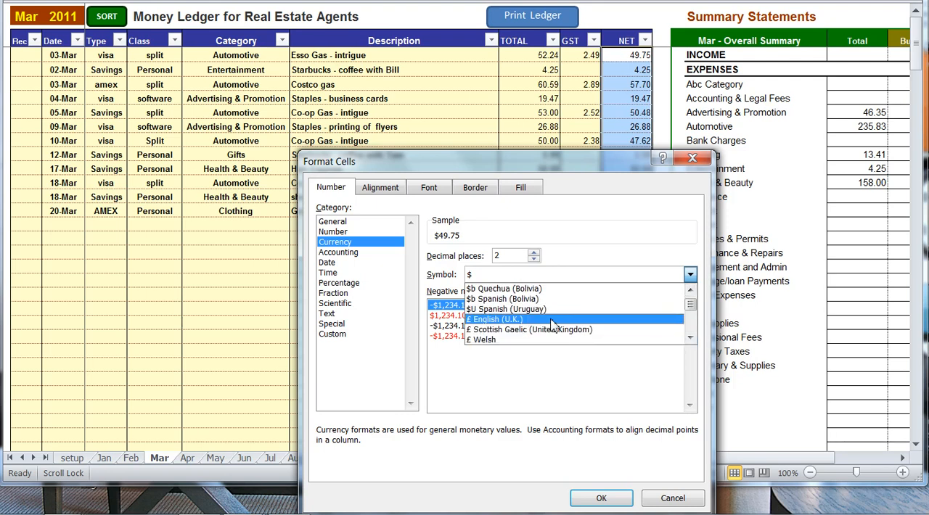
{"action": "left_click", "coordinate": [550, 320]}
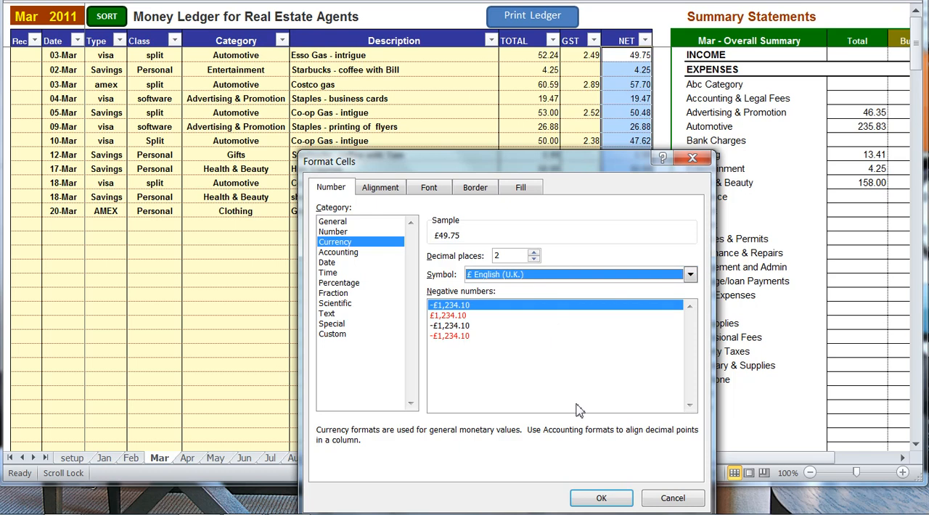
{"action": "left_click", "coordinate": [534, 254]}
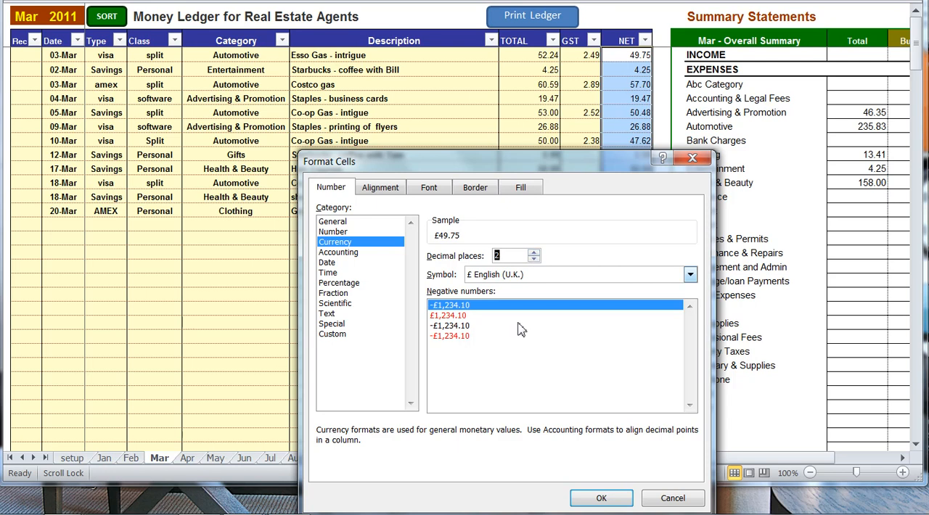
{"action": "left_click", "coordinate": [601, 499]}
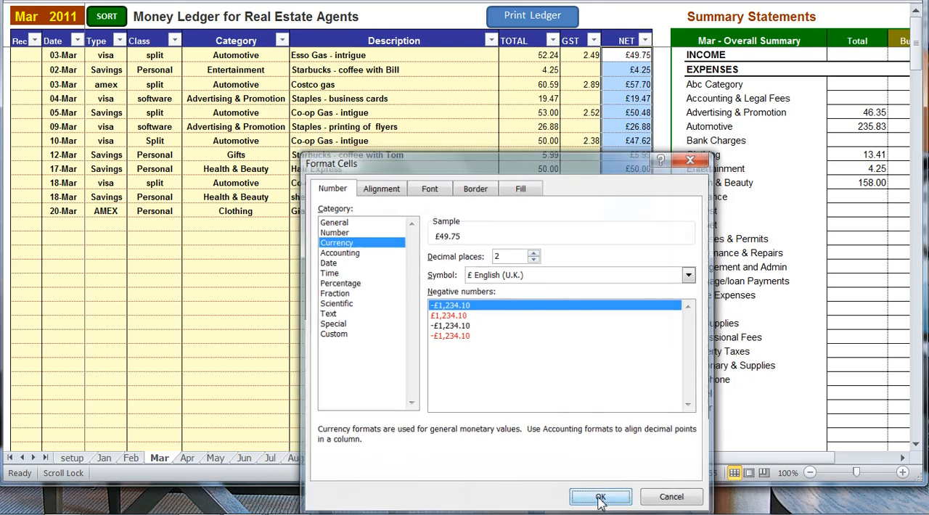
{"action": "left_click", "coordinate": [564, 197]}
{"action": "left_click_drag", "start_coordinate": [624, 56], "coordinate": [618, 210]}
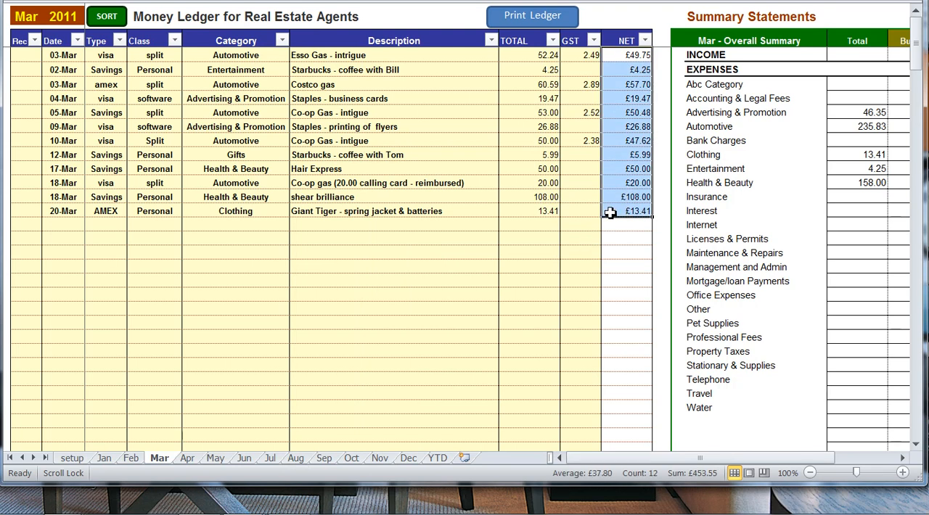
{"action": "left_click", "coordinate": [406, 224]}
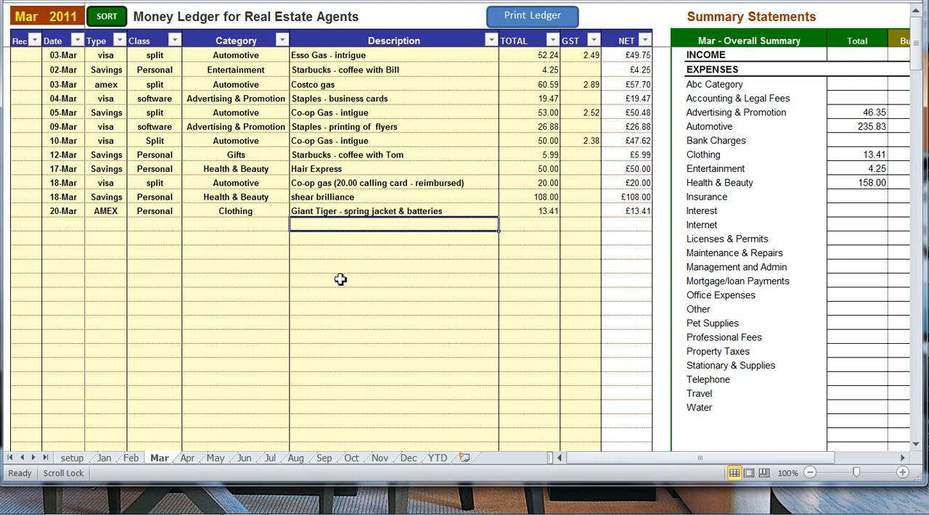
{"action": "scroll", "coordinate": [338, 276], "scroll_direction": "down", "scroll_amount": 2}
{"action": "scroll", "coordinate": [338, 276], "scroll_direction": "up", "scroll_amount": 2}
{"action": "left_click_drag", "start_coordinate": [708, 98], "coordinate": [708, 154]}
{"action": "left_click_drag", "start_coordinate": [707, 258], "coordinate": [705, 407]}
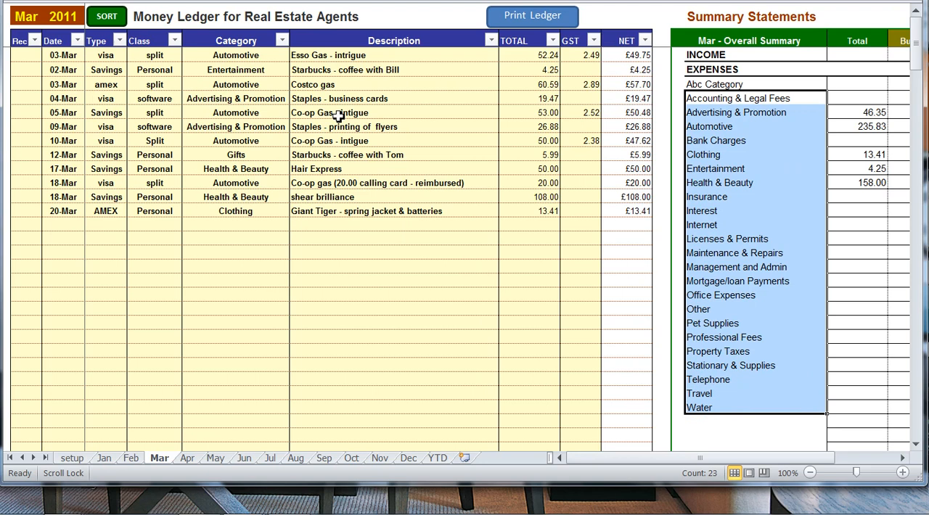
Format the summary's expense categories from Accounting & Legal Fees through Water with the AngsanaUPC font and a light tan background fill.
{"action": "right_click", "coordinate": [759, 195]}
{"action": "left_click", "coordinate": [673, 387]}
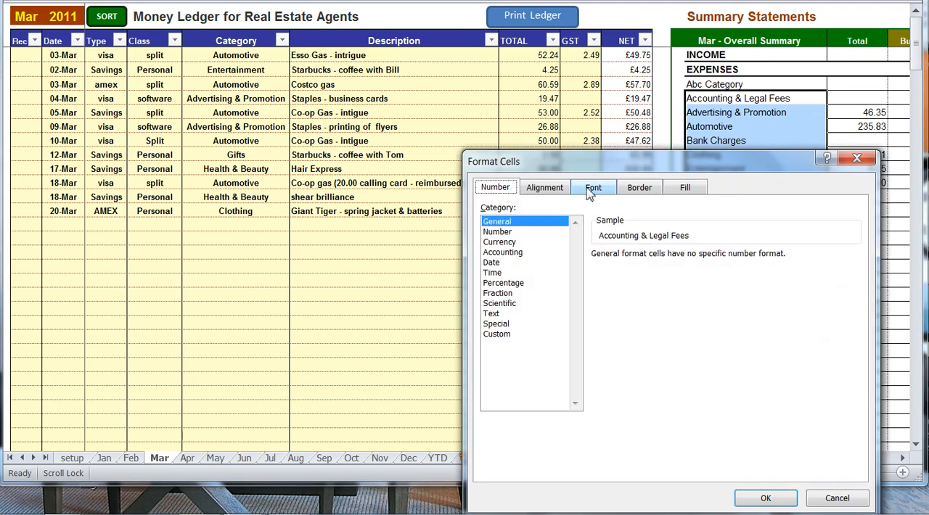
{"action": "left_click", "coordinate": [593, 188]}
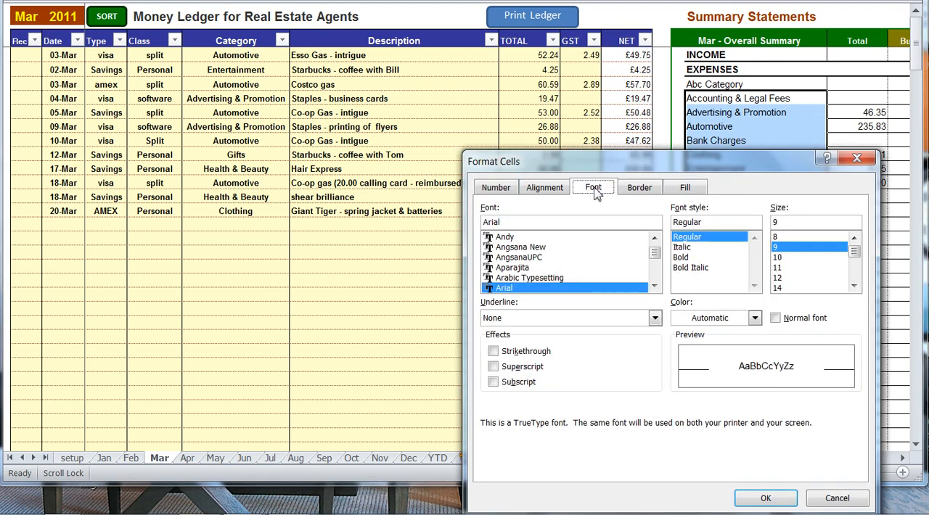
{"action": "left_click", "coordinate": [521, 260]}
{"action": "left_click", "coordinate": [639, 187]}
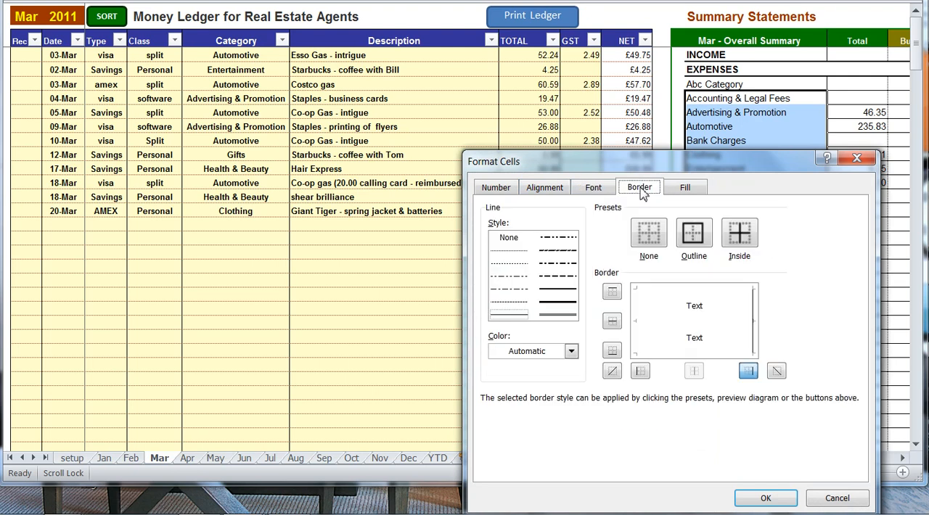
{"action": "left_click", "coordinate": [671, 190]}
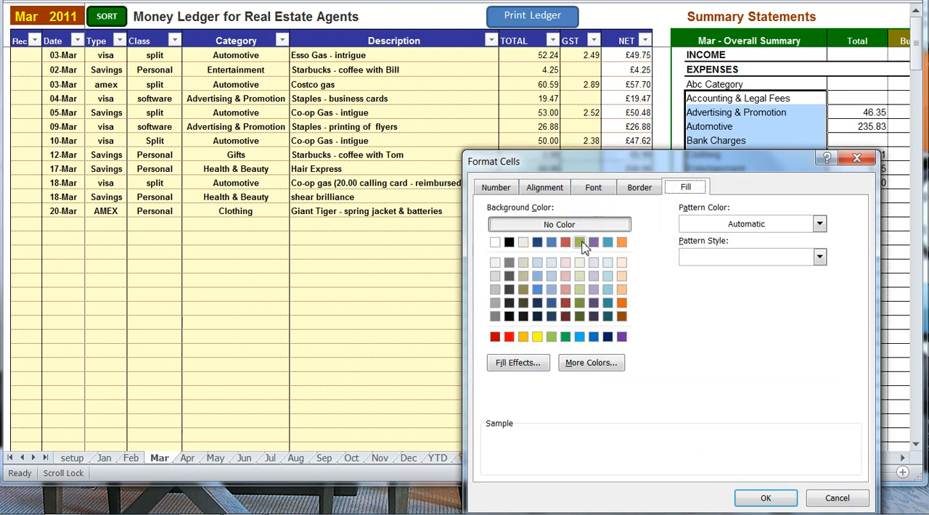
{"action": "left_click", "coordinate": [524, 263]}
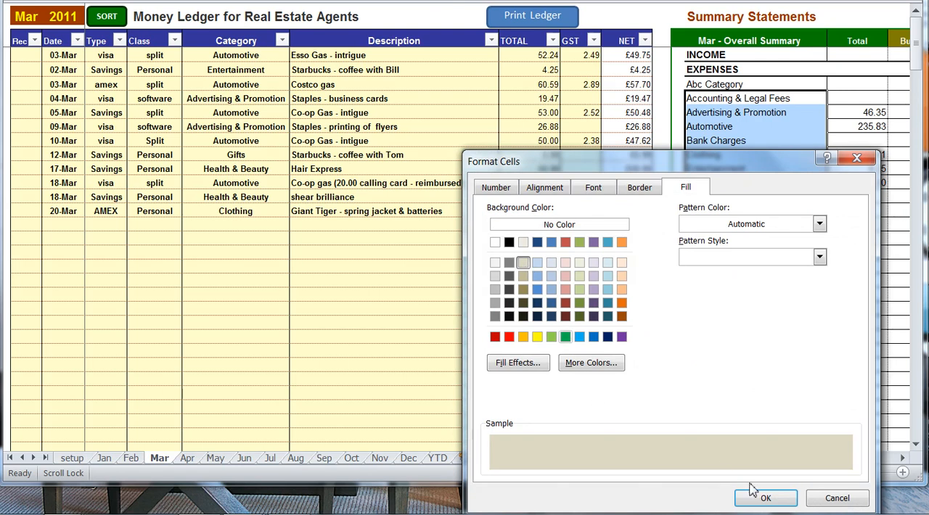
{"action": "left_click", "coordinate": [767, 500]}
{"action": "left_click", "coordinate": [524, 238]}
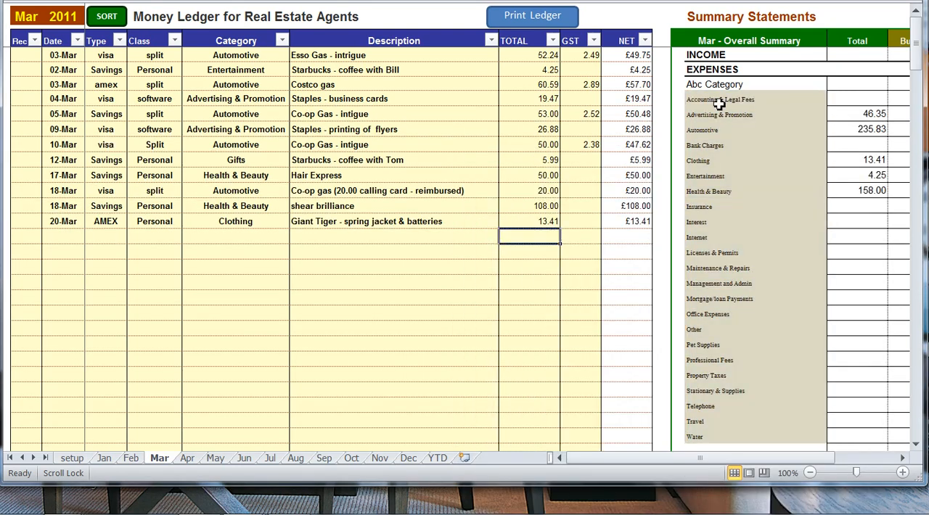
{"action": "left_click_drag", "start_coordinate": [719, 104], "coordinate": [728, 255]}
{"action": "left_click", "coordinate": [736, 311]}
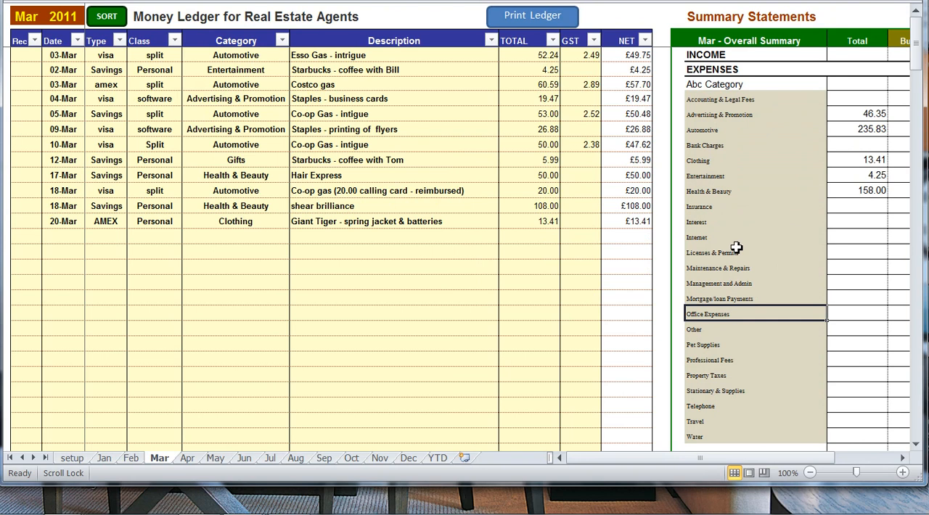
{"action": "left_click", "coordinate": [482, 195]}
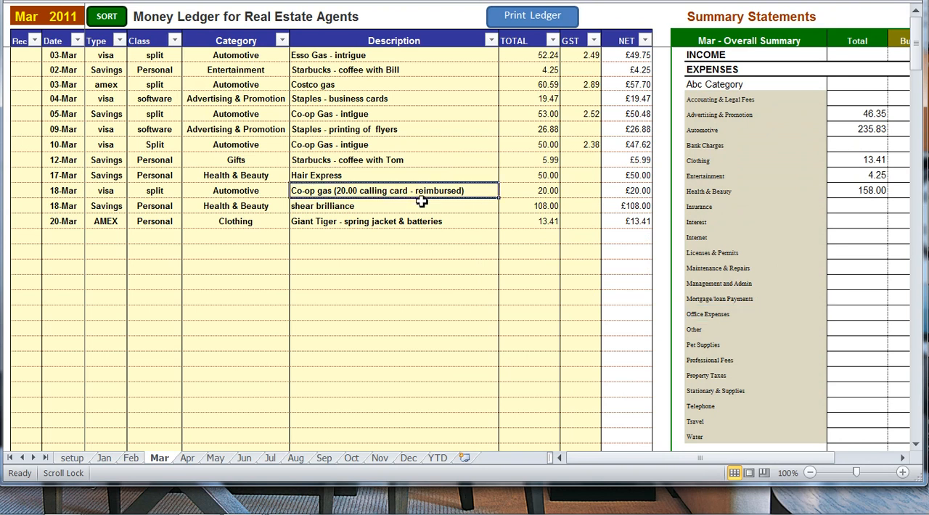
{"action": "scroll", "coordinate": [289, 206], "scroll_direction": "down", "scroll_amount": 1}
{"action": "scroll", "coordinate": [288, 206], "scroll_direction": "up", "scroll_amount": 1}
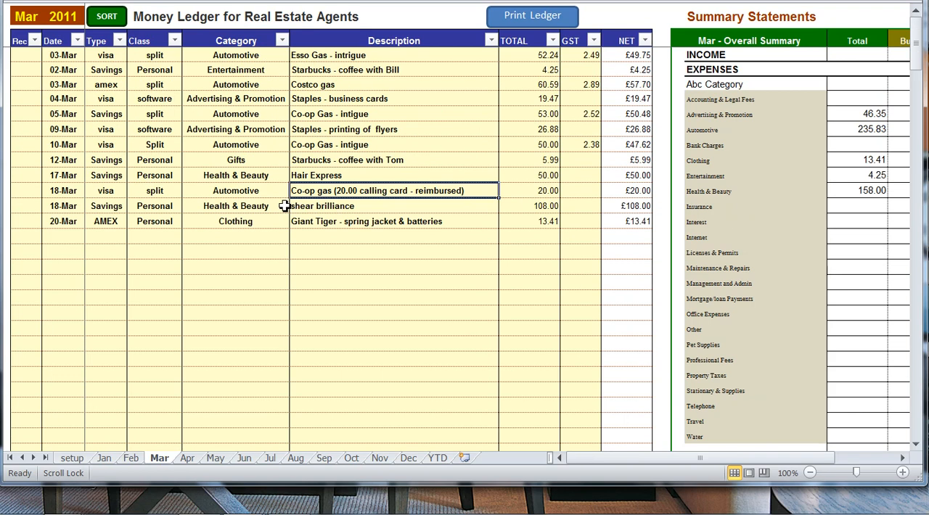